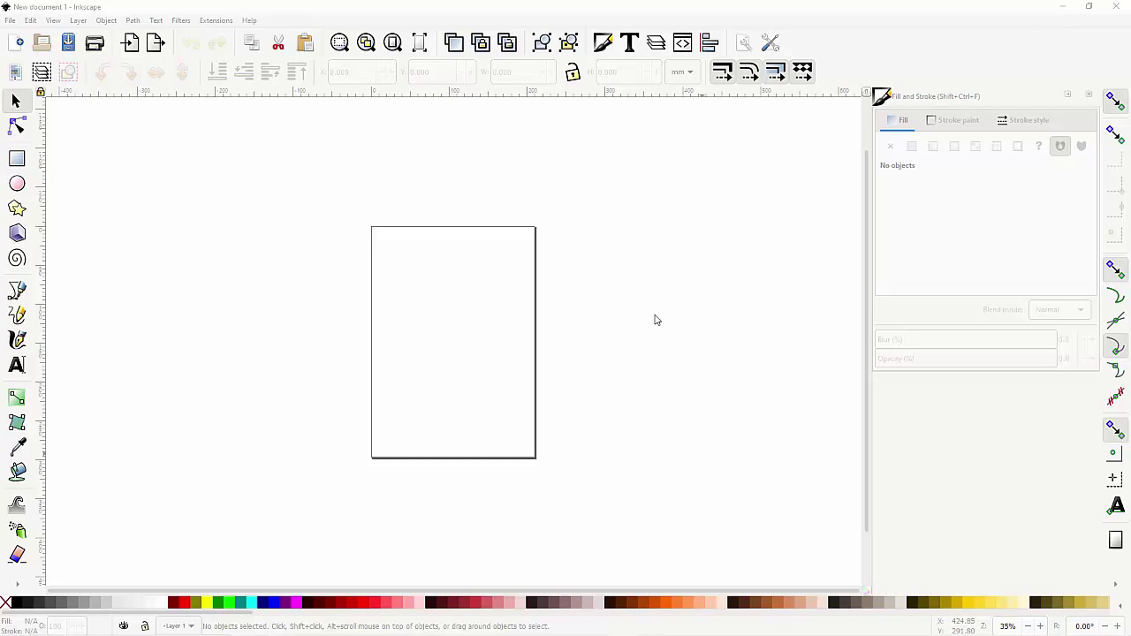
Open Document Properties, reposition the dialog, and set the display units to inches
click(597, 319)
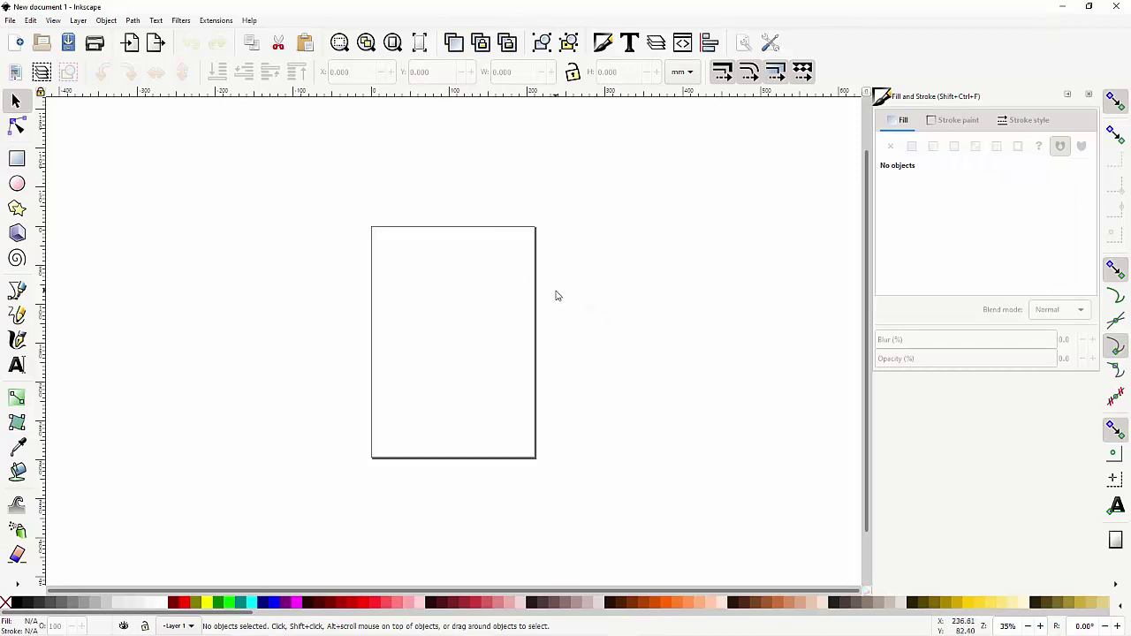
click(12, 21)
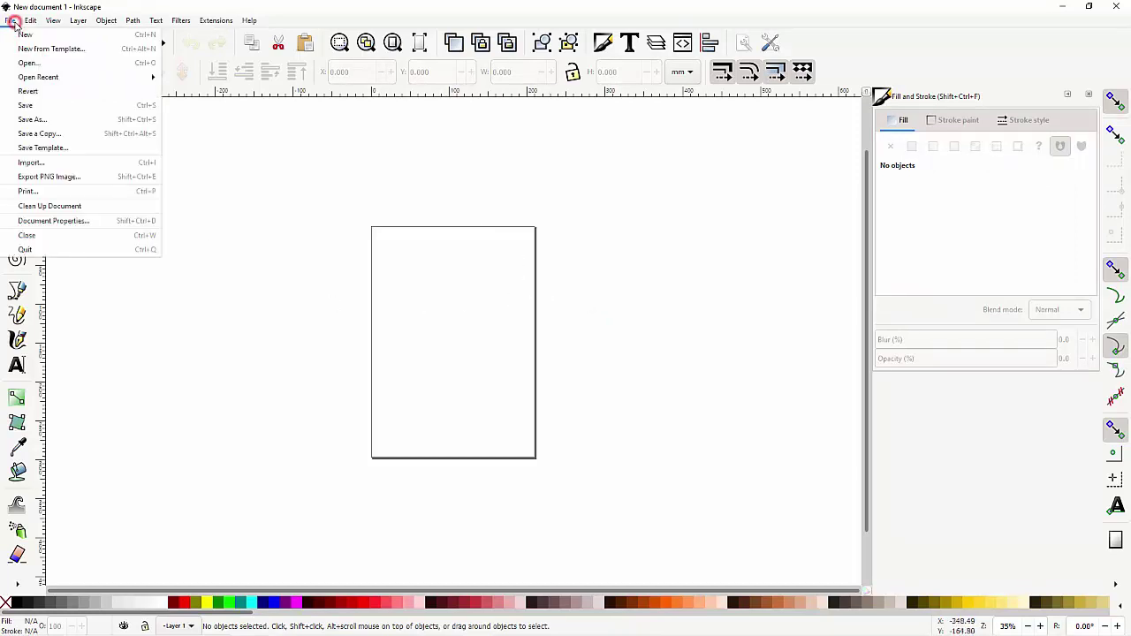
click(59, 223)
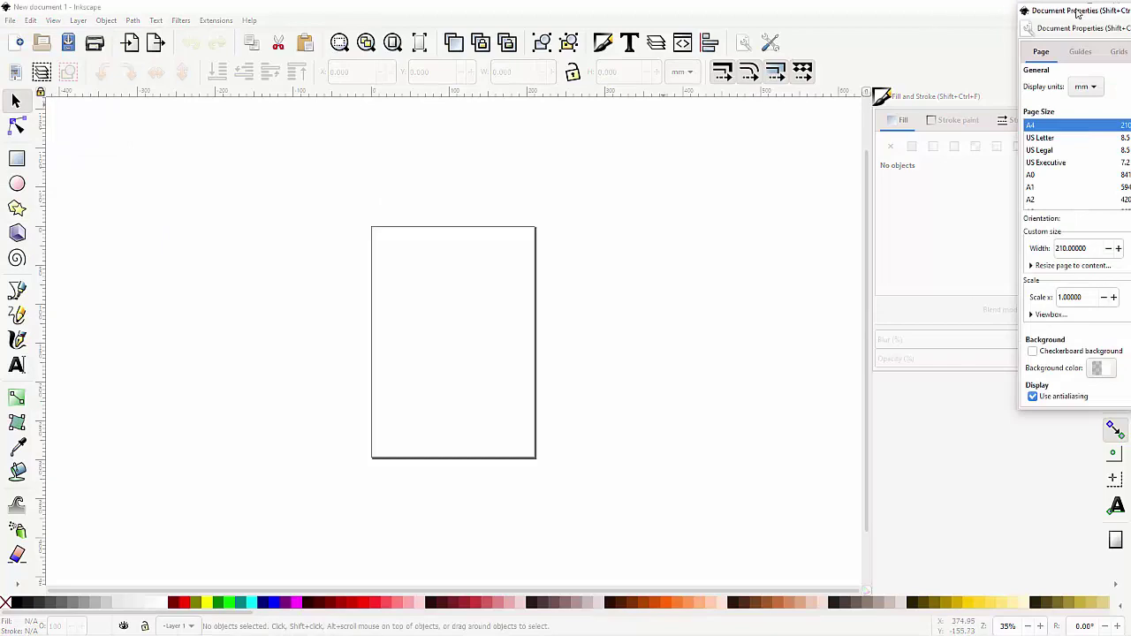
drag(1079, 12, 286, 80)
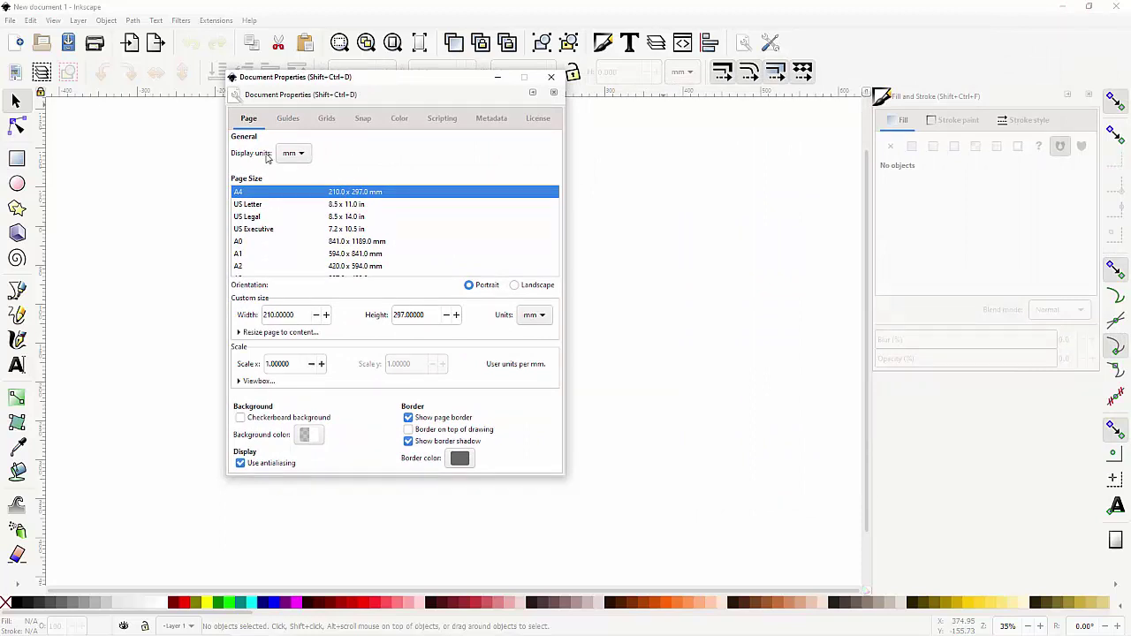
click(301, 154)
click(298, 169)
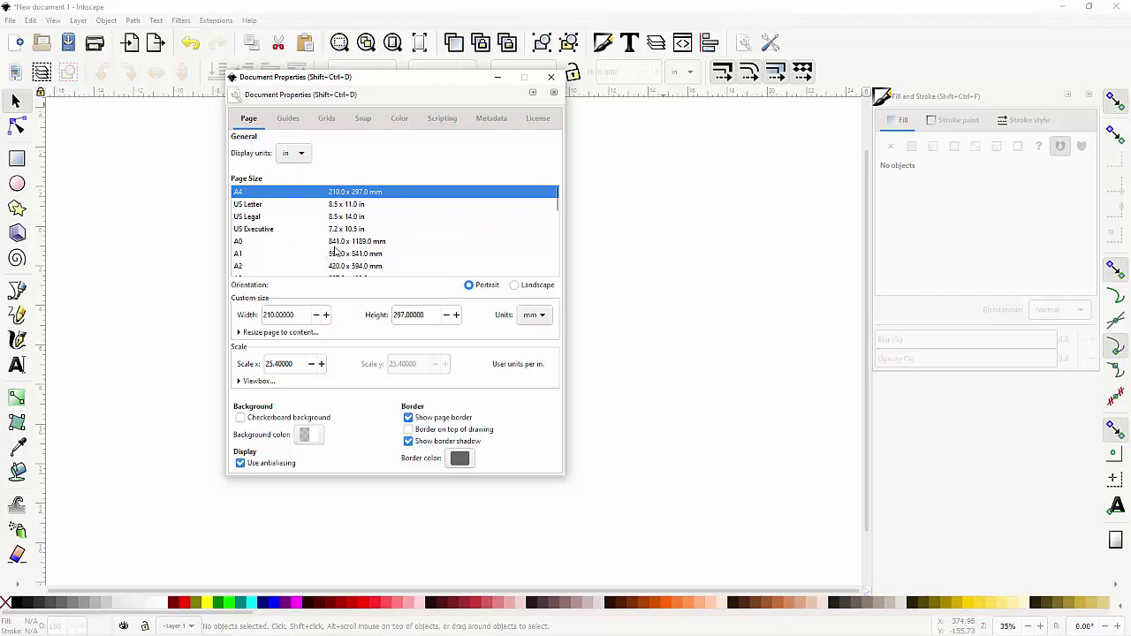
Scroll through the Page Size presets list
scroll(333, 242, down, 1)
scroll(341, 228, down, 5)
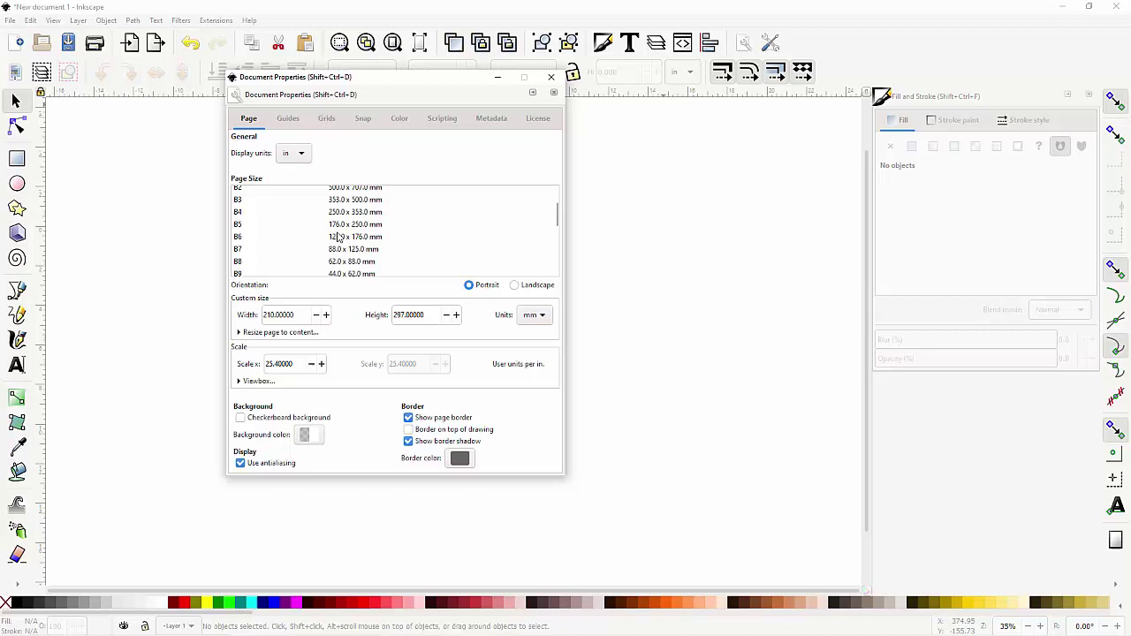
scroll(340, 236, down, 6)
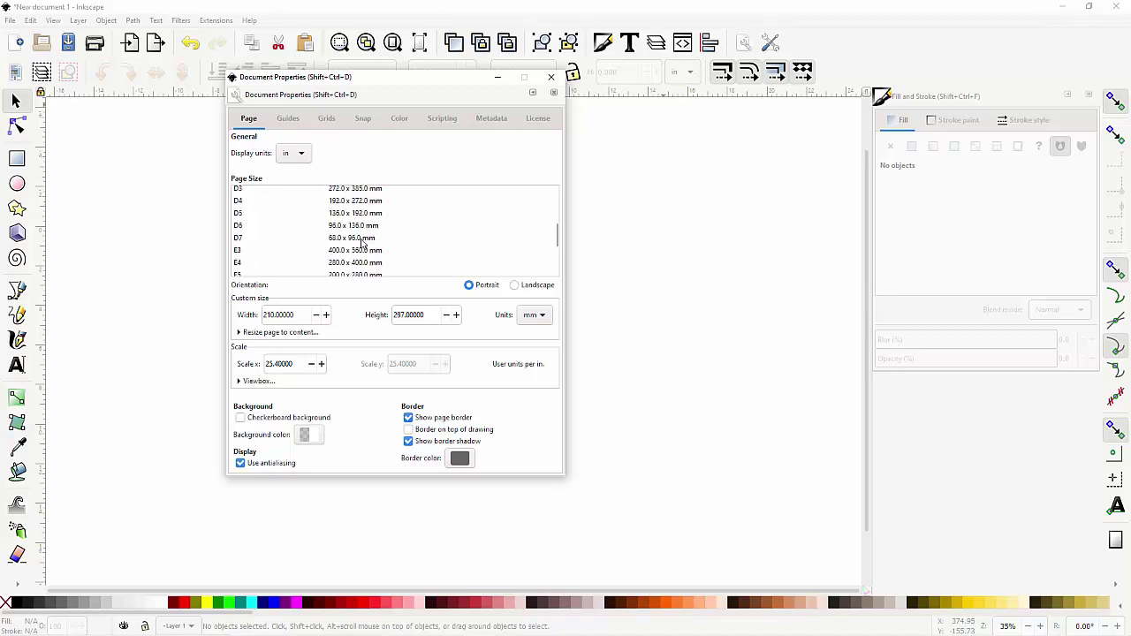
scroll(360, 246, down, 2)
scroll(353, 241, up, 3)
scroll(353, 241, up, 6)
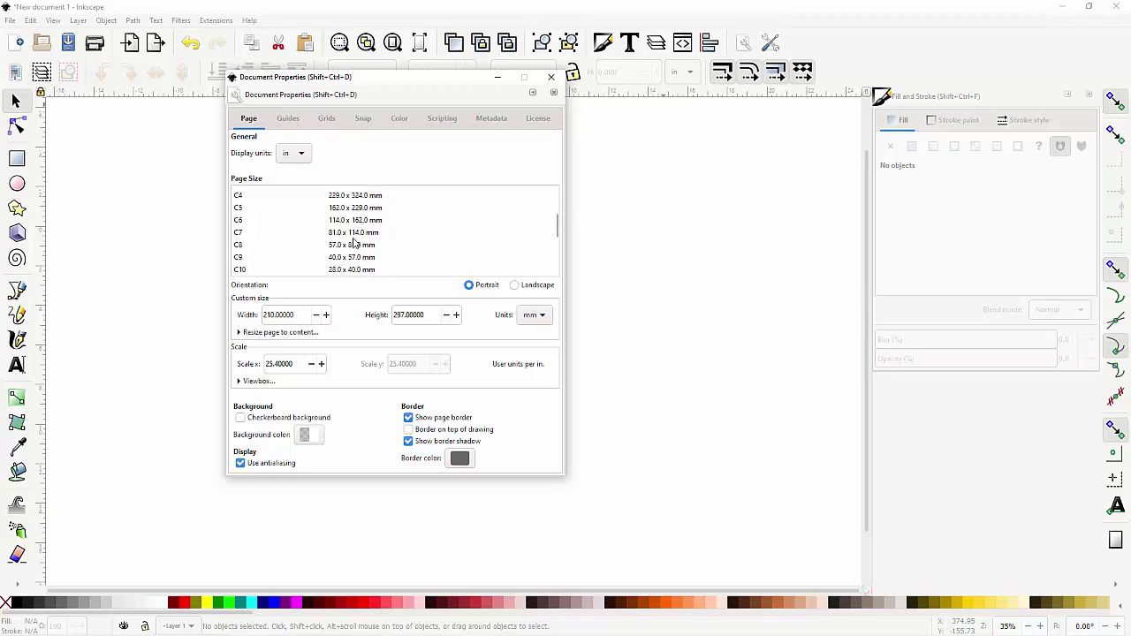
scroll(353, 239, up, 3)
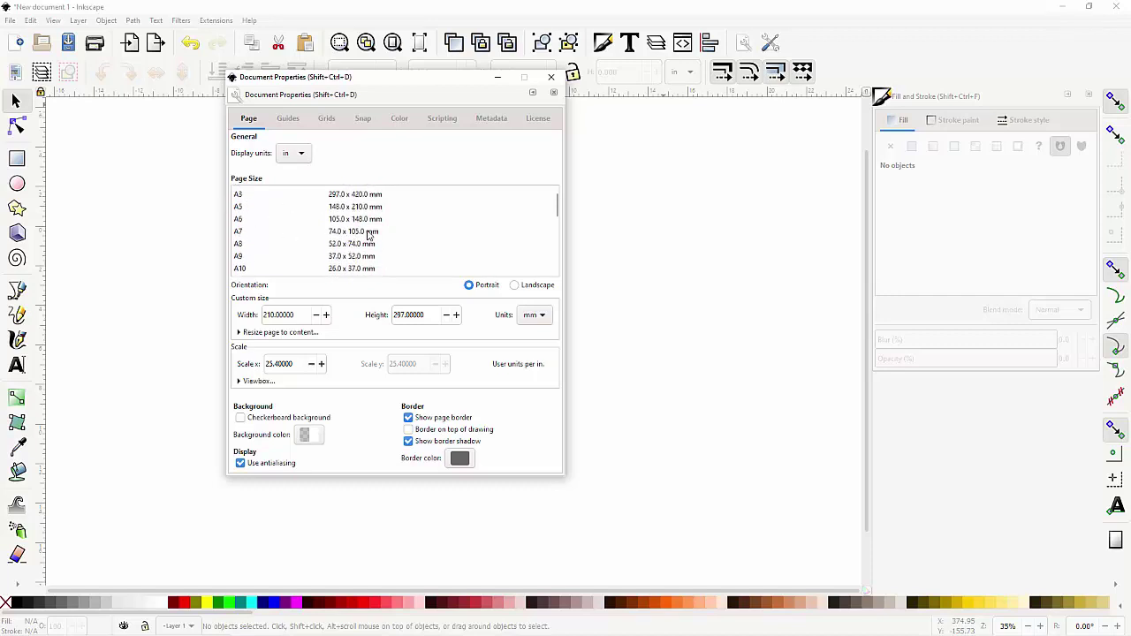
scroll(353, 228, down, 1)
scroll(353, 229, down, 2)
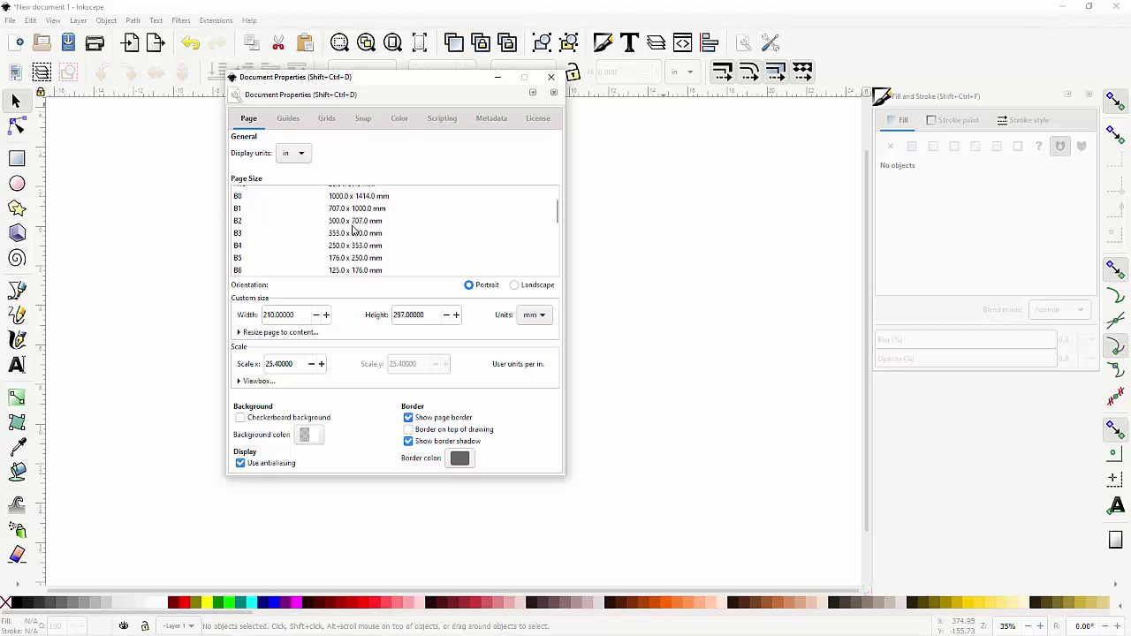
scroll(359, 237, down, 2)
scroll(359, 238, down, 2)
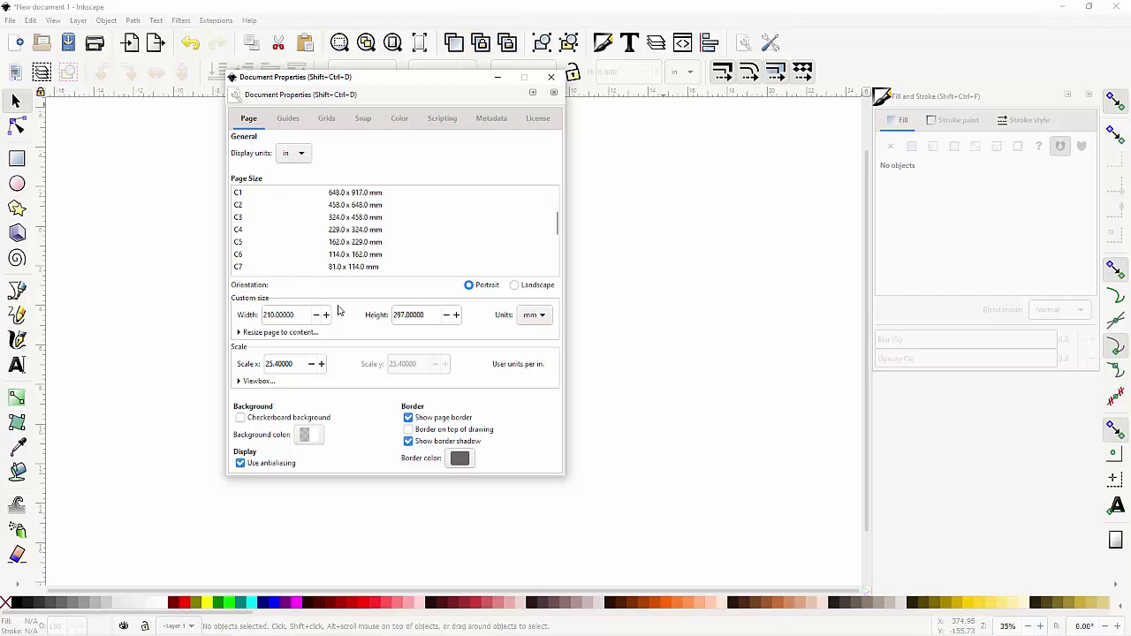
Set the custom page size to 13 × 19 inches in portrait orientation
click(541, 321)
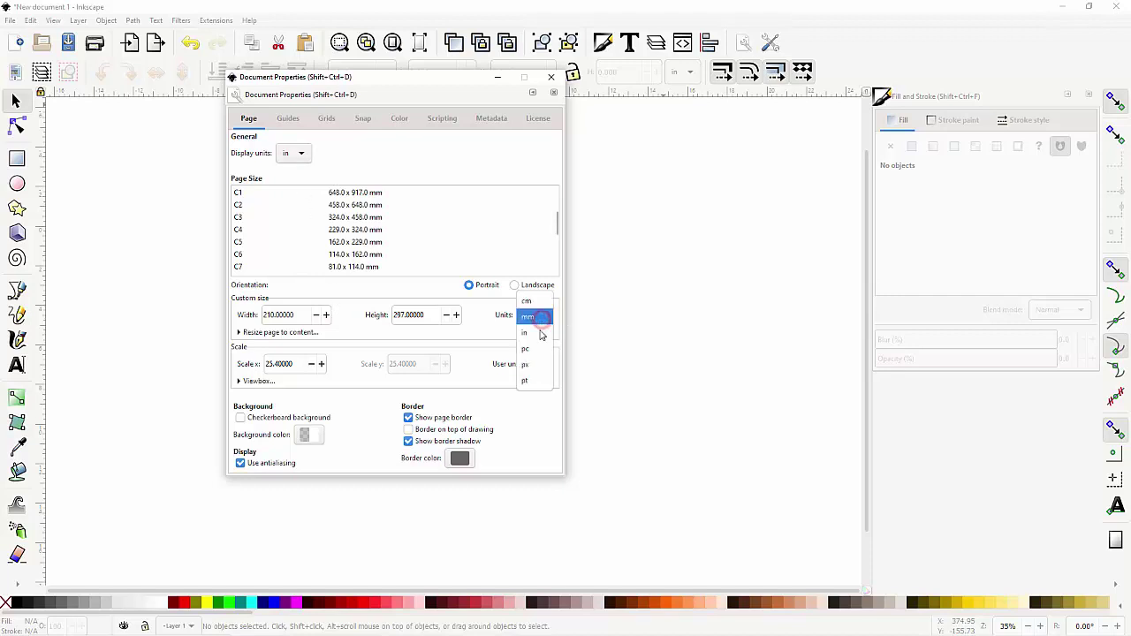
click(527, 332)
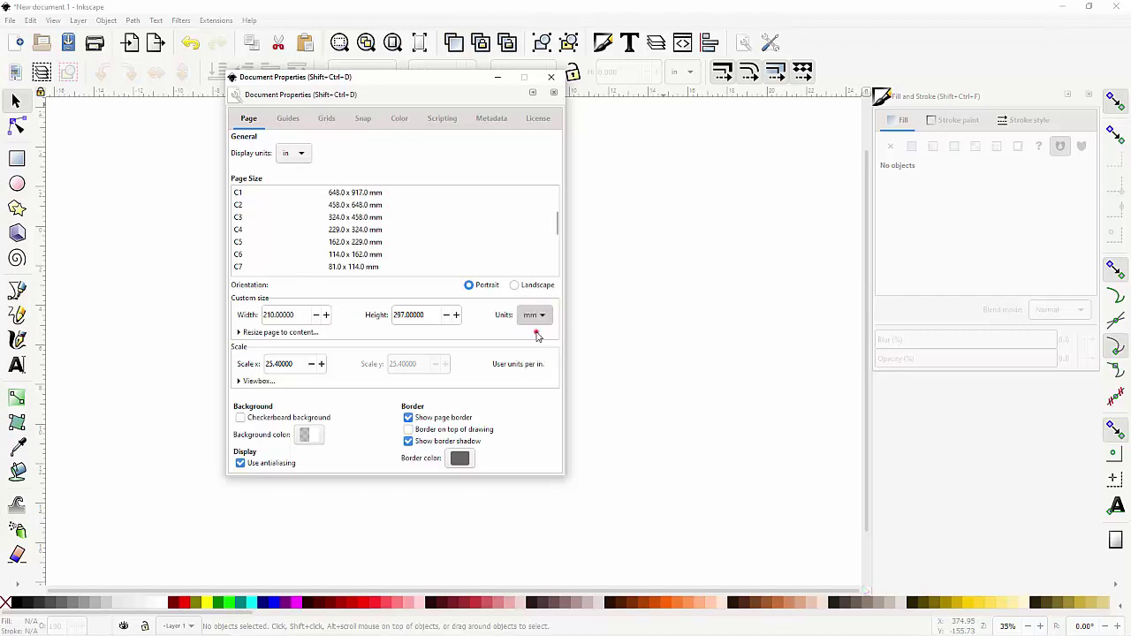
double_click(299, 314)
text(1)
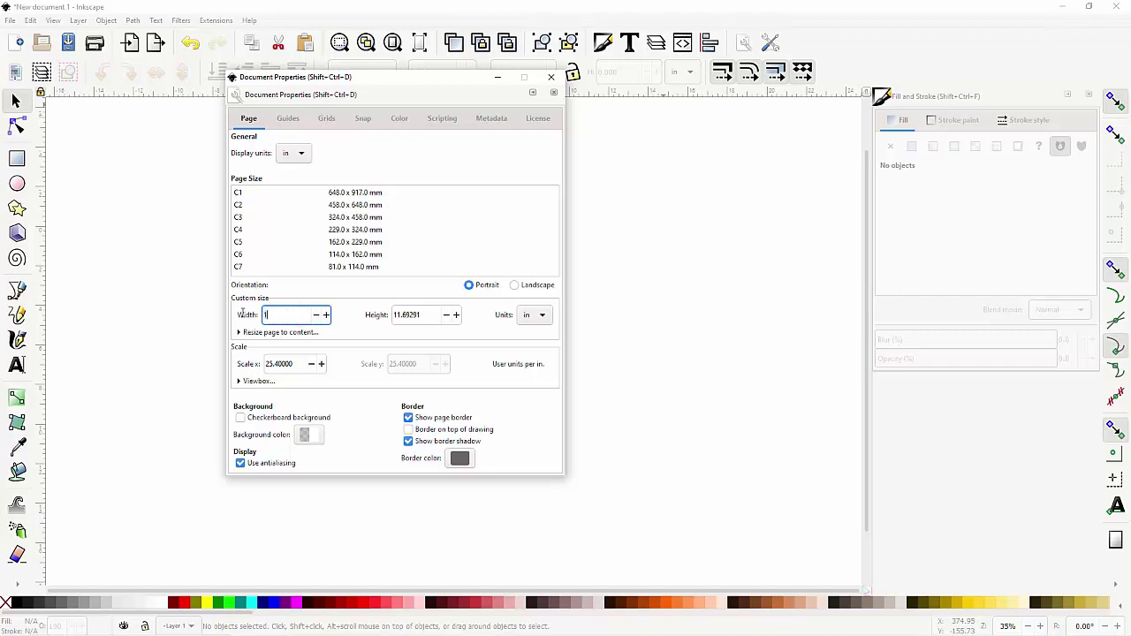
text(3)
double_click(426, 315)
text(19)
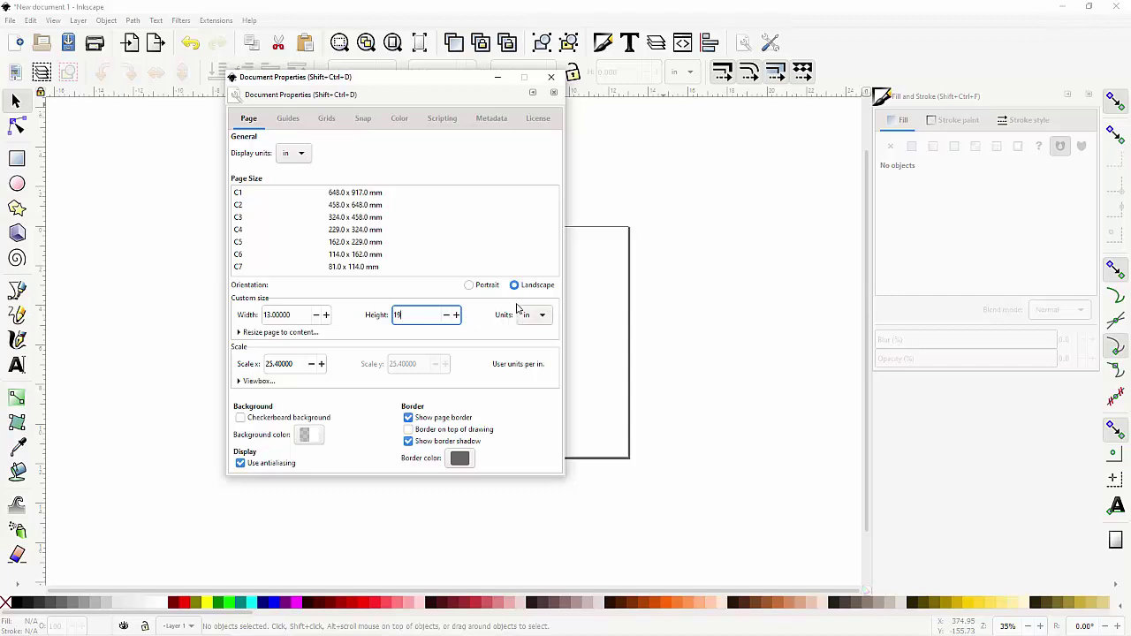
click(478, 288)
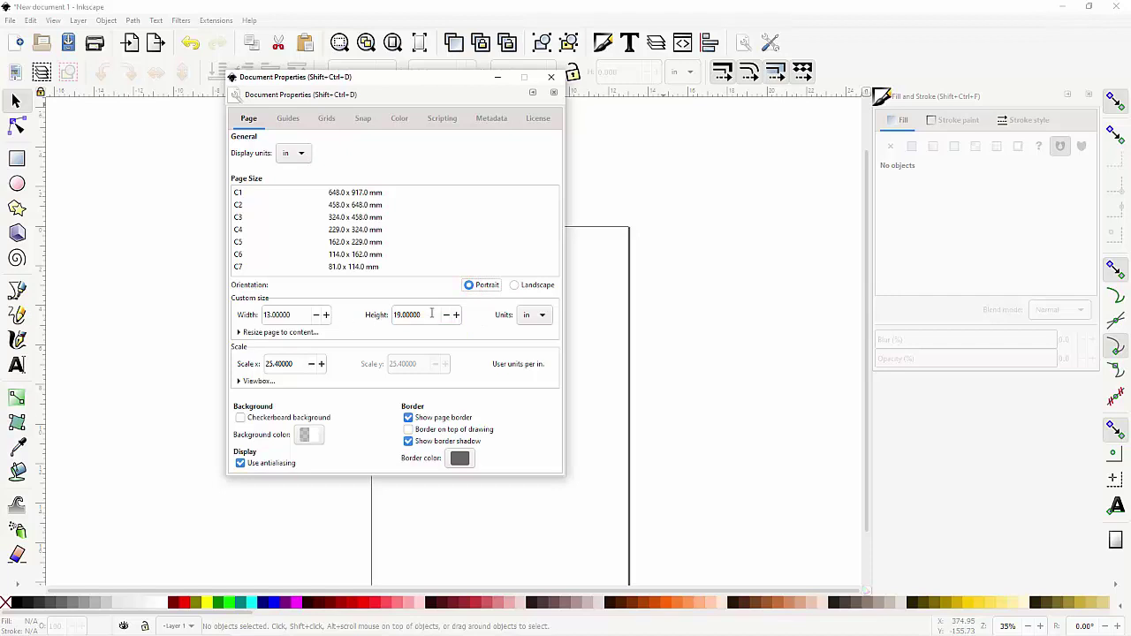
click(554, 79)
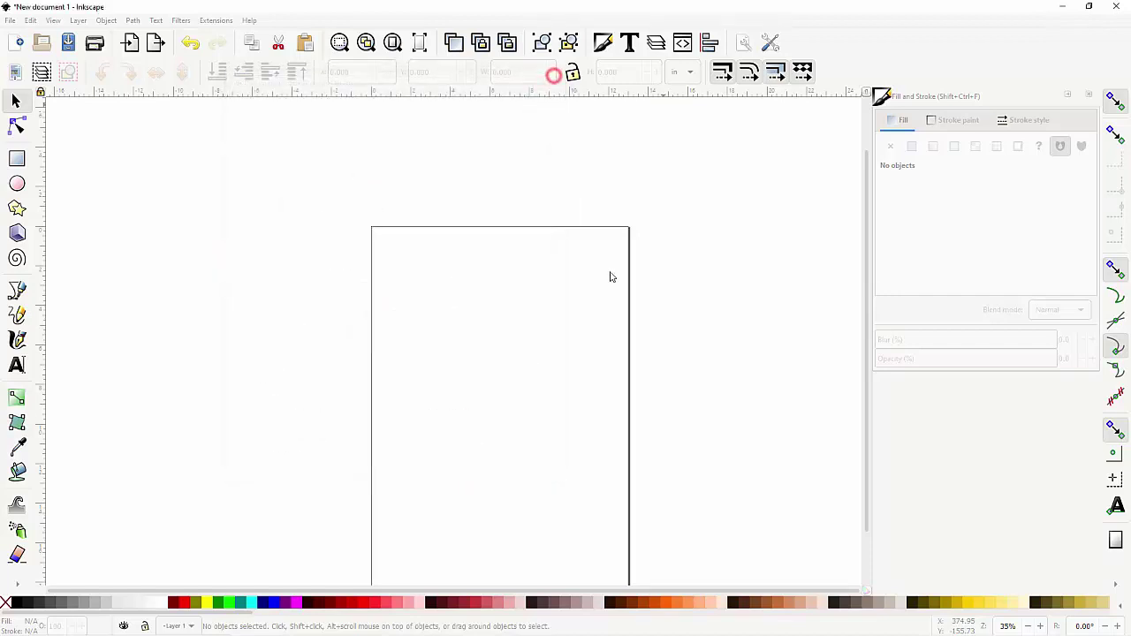
scroll(547, 334, down, 2)
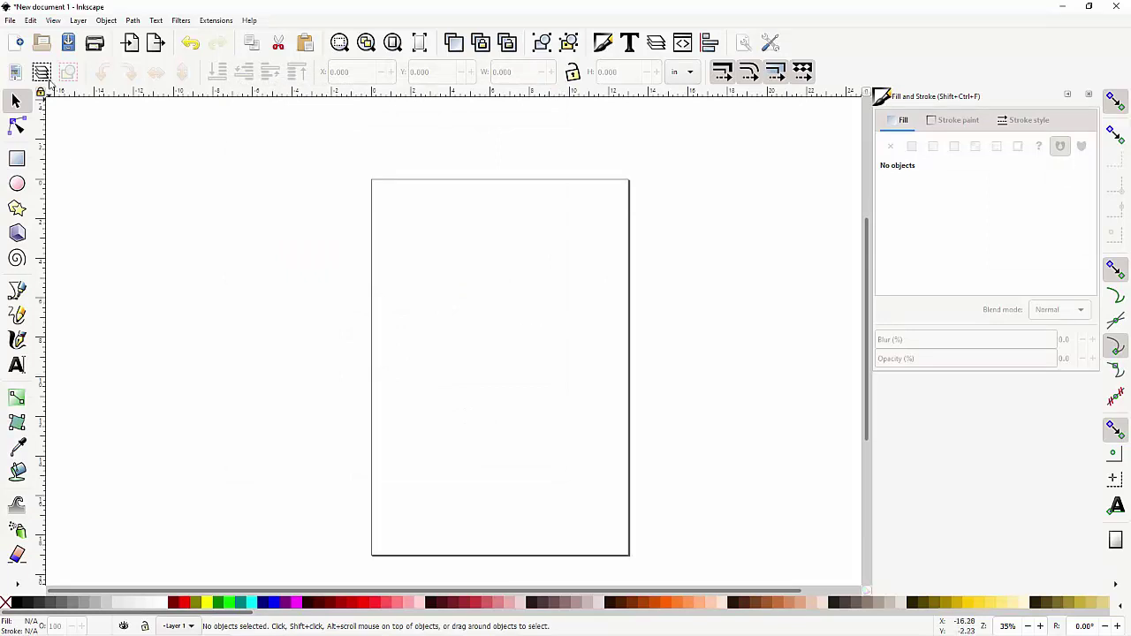
click(8, 20)
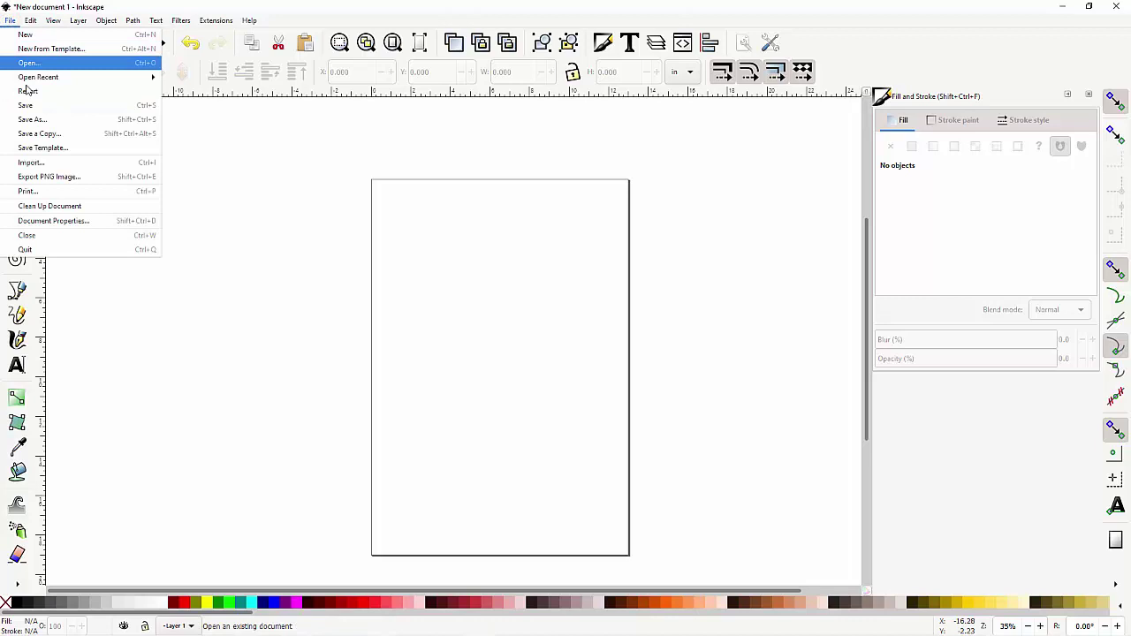
click(67, 118)
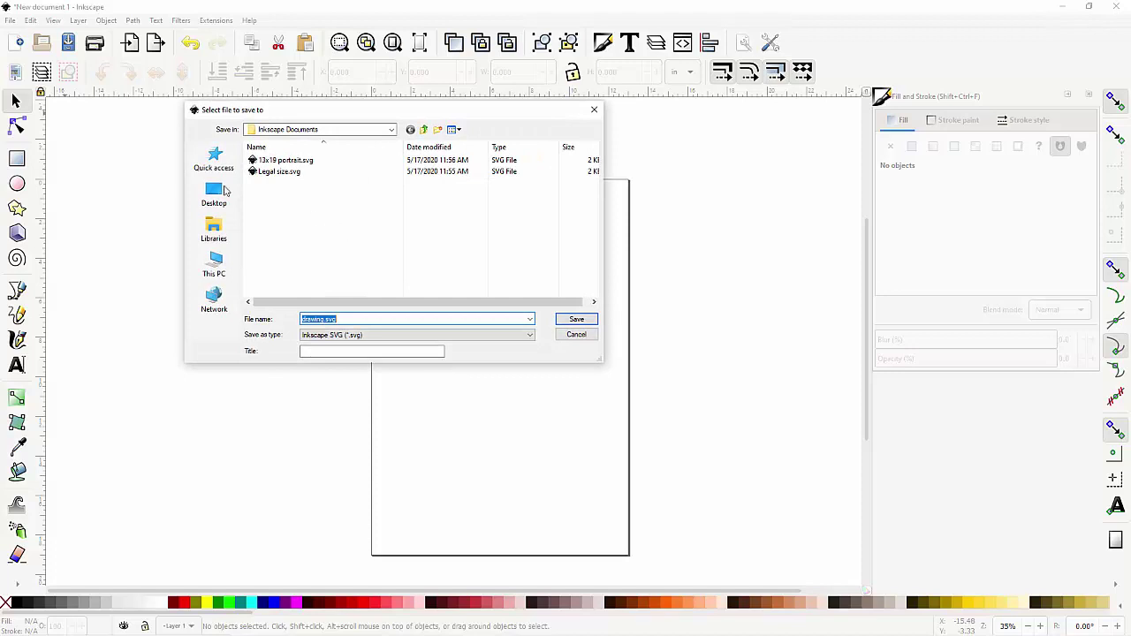
click(286, 162)
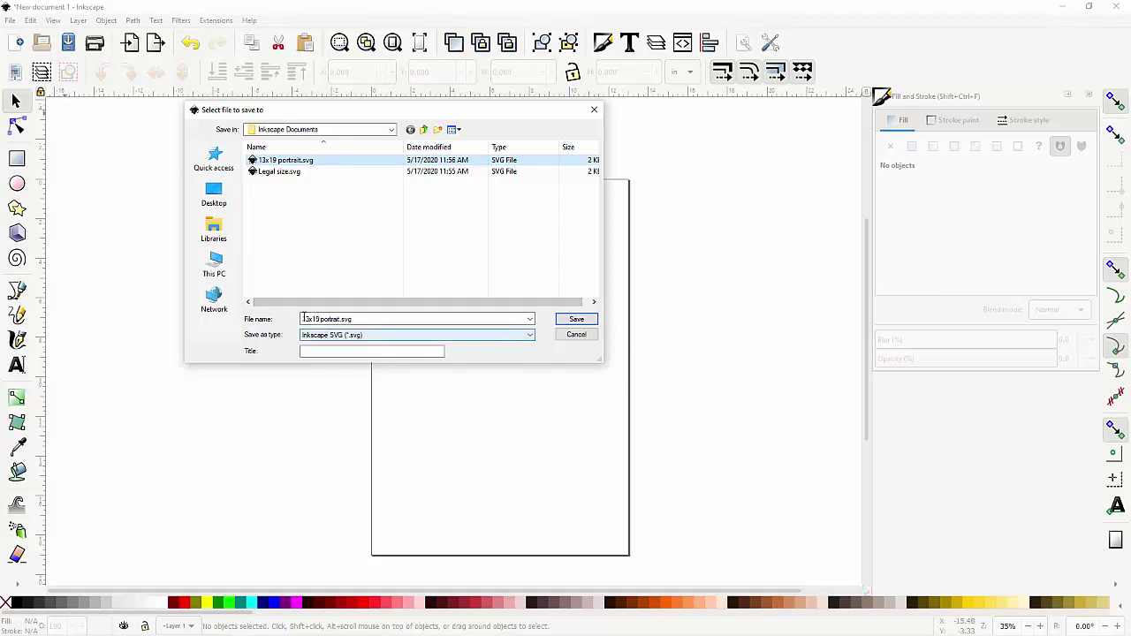
click(574, 333)
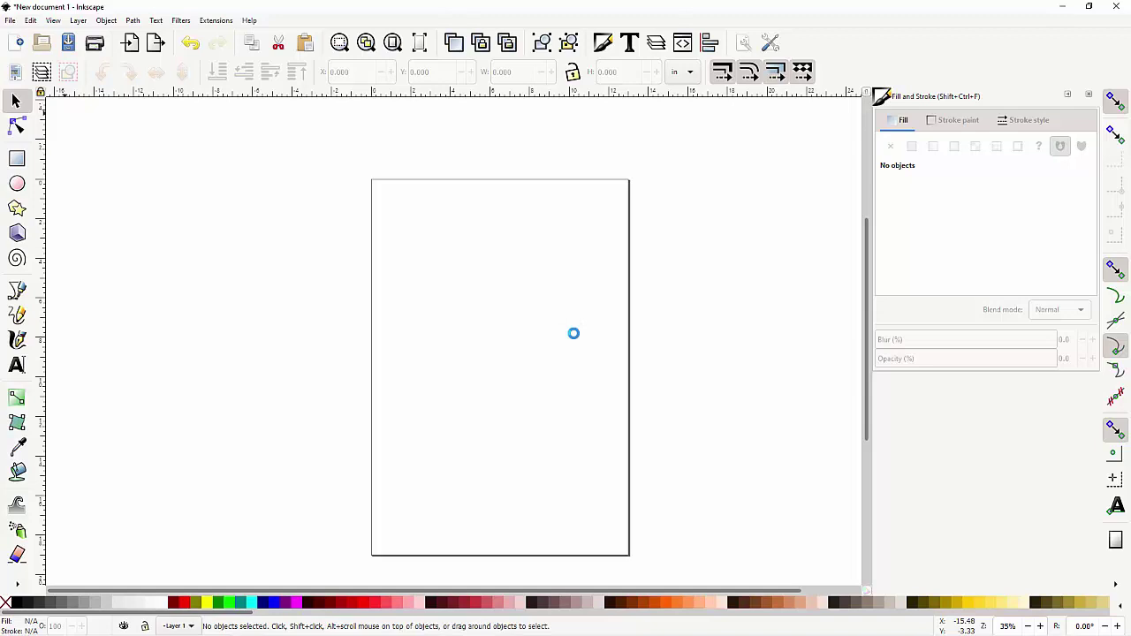